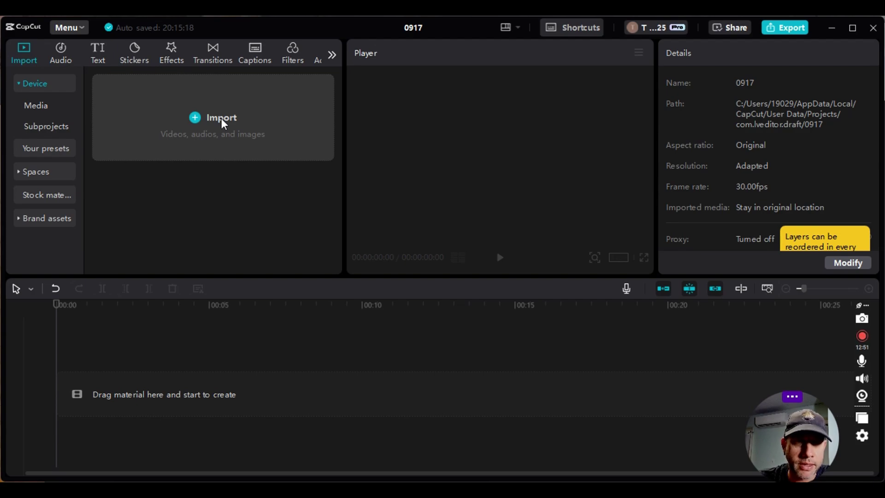
Import WIN_20240915_19_56_15_Pro from Camera Roll, drop it on the timeline, and select it.
left_click(221, 119)
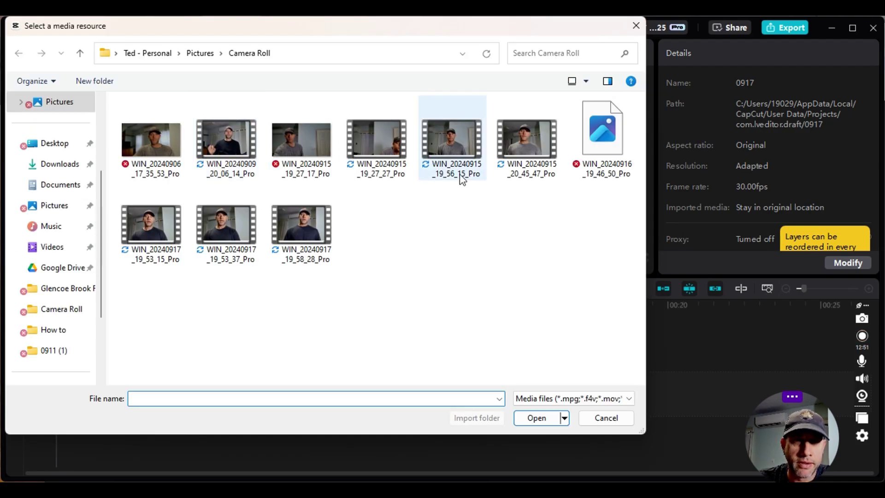
left_click(457, 147)
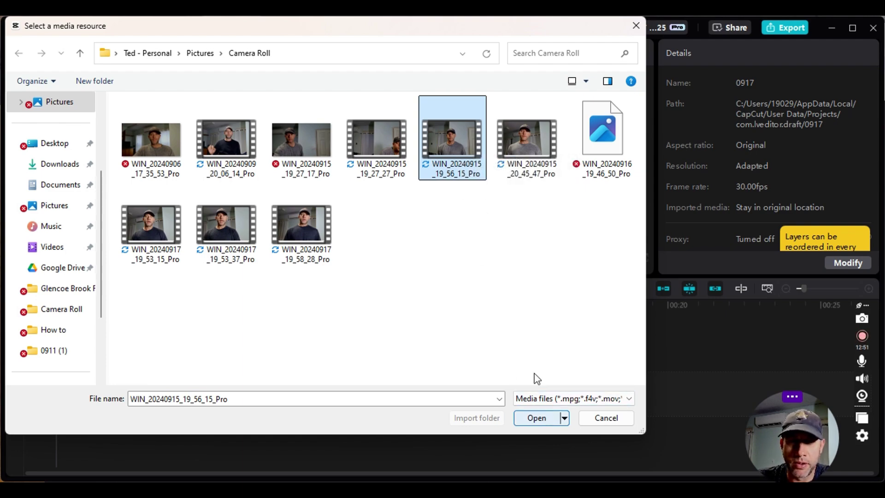
left_click(536, 417)
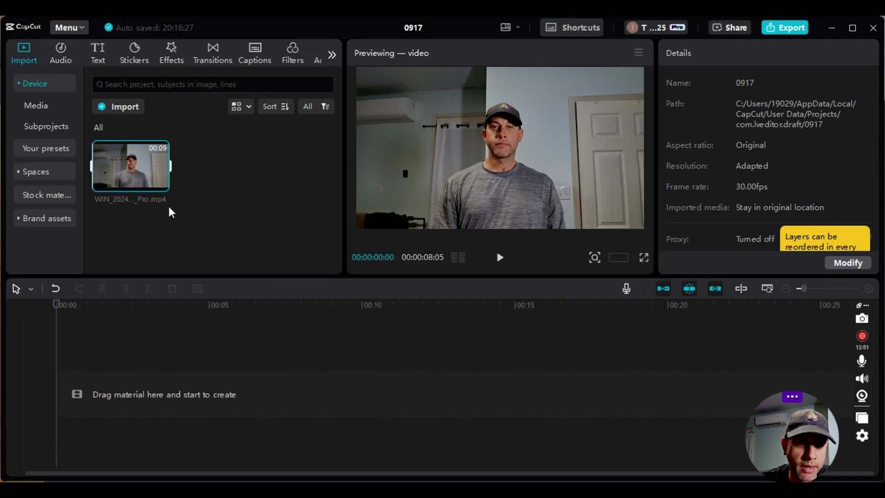
left_click_drag(147, 186, 142, 332)
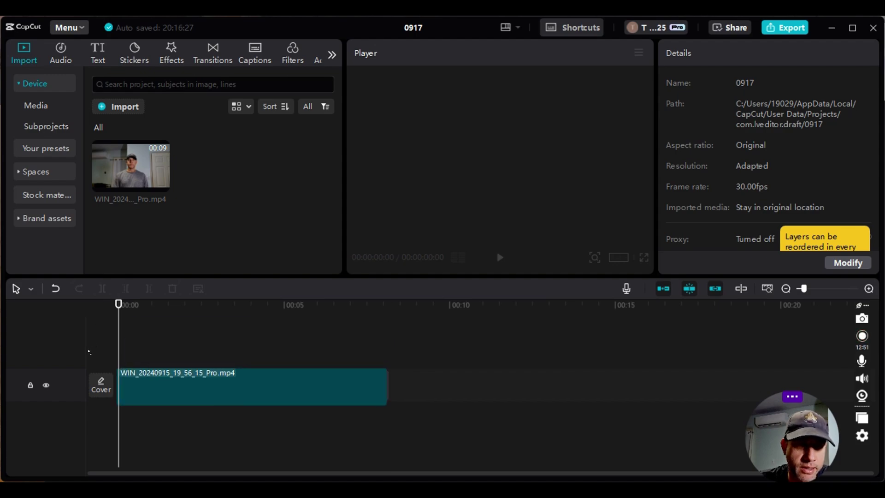
left_click(332, 402)
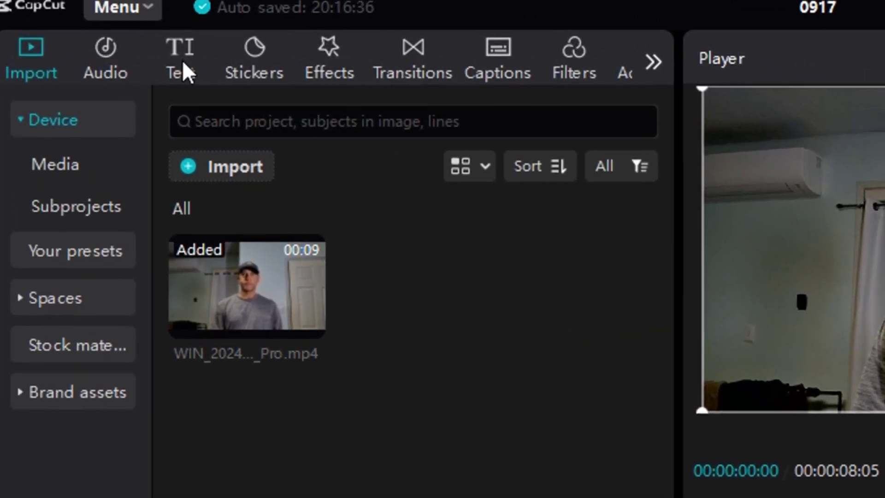
Add a Default text clip and stretch it to the webcam clip's end.
left_click(152, 61)
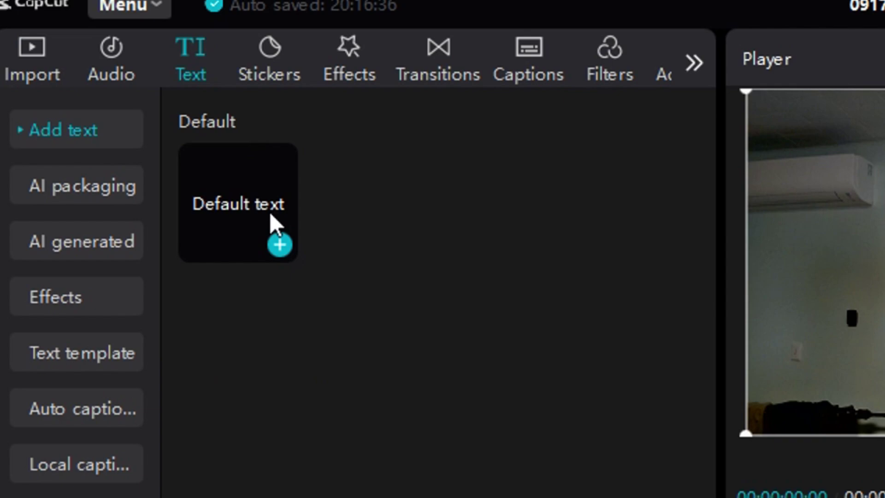
left_click(281, 243)
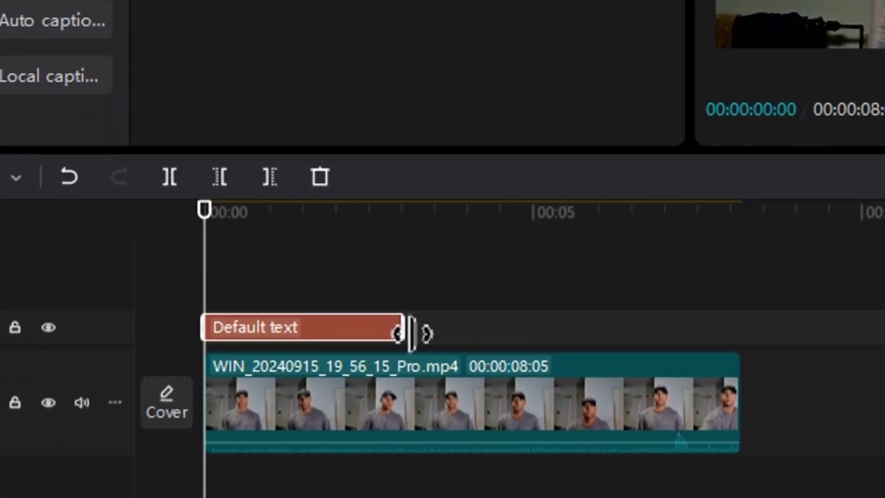
left_click_drag(412, 332, 530, 333)
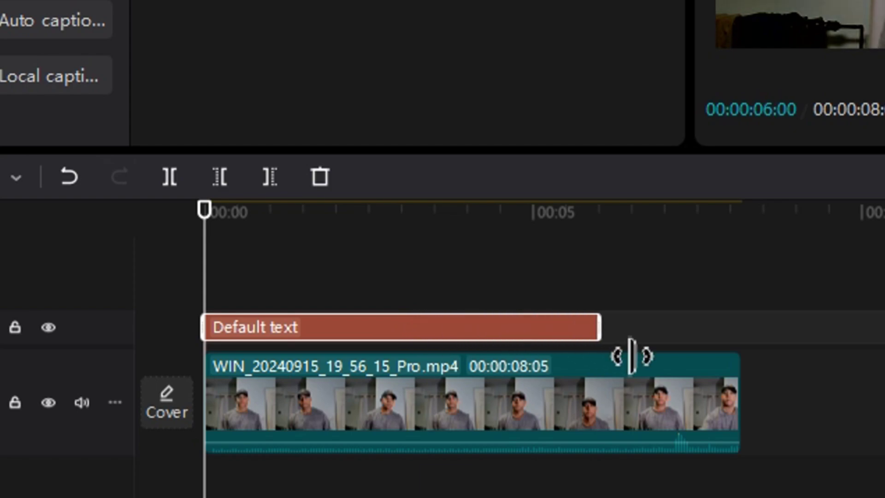
left_click_drag(529, 333, 737, 365)
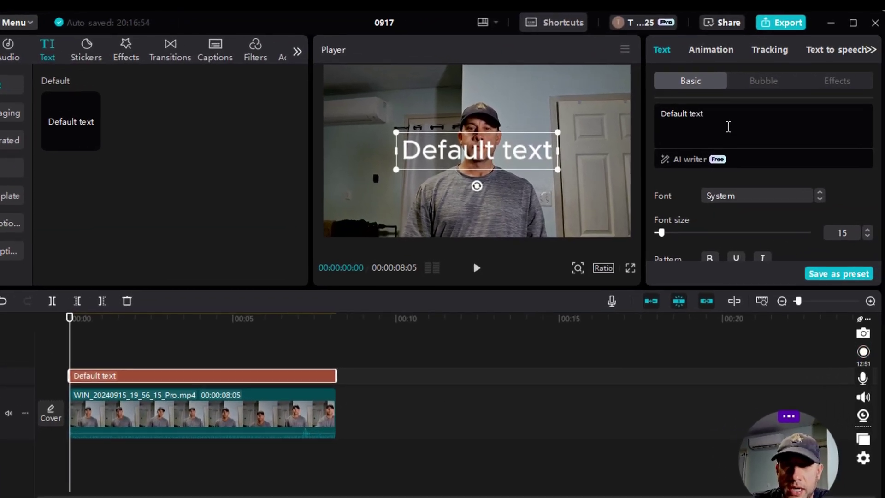
Change the text to 'Subscribe' at font size 18, enlarged and placed near the frame's top.
left_click(737, 133)
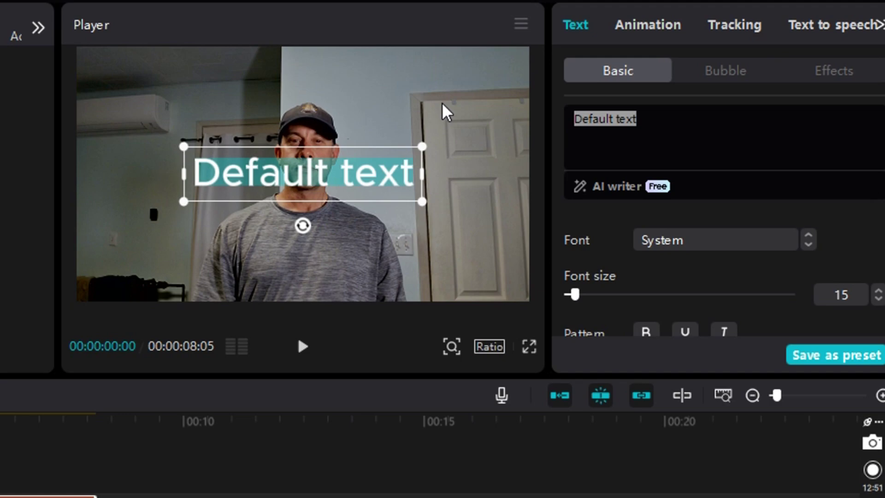
type("Subs")
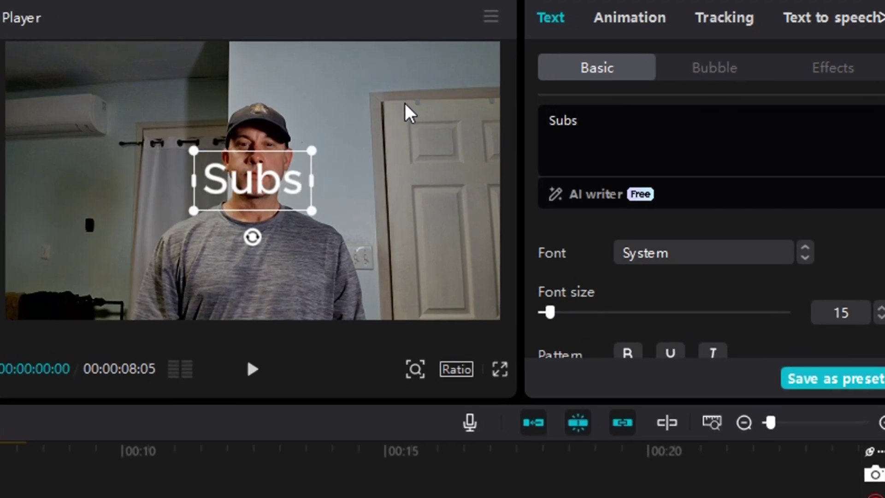
type("cribe")
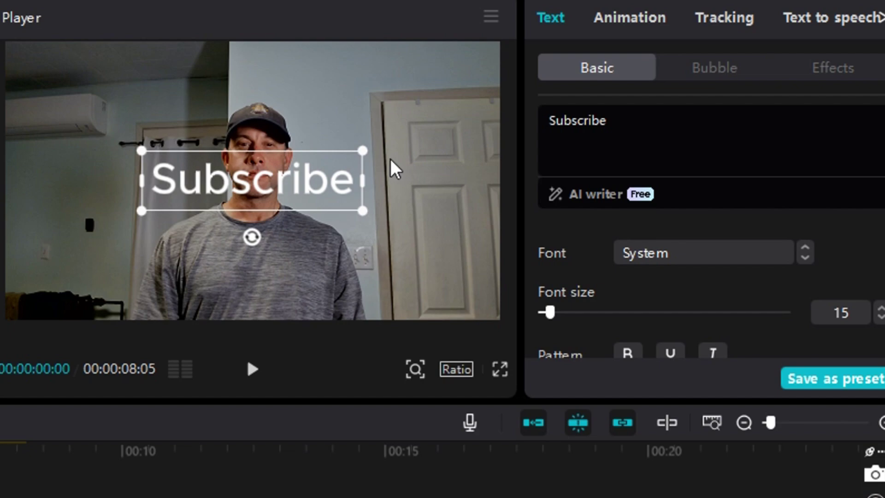
mouse_move(368, 153)
left_mouse_down()
mouse_move(455, 104)
mouse_move(438, 101)
left_mouse_up()
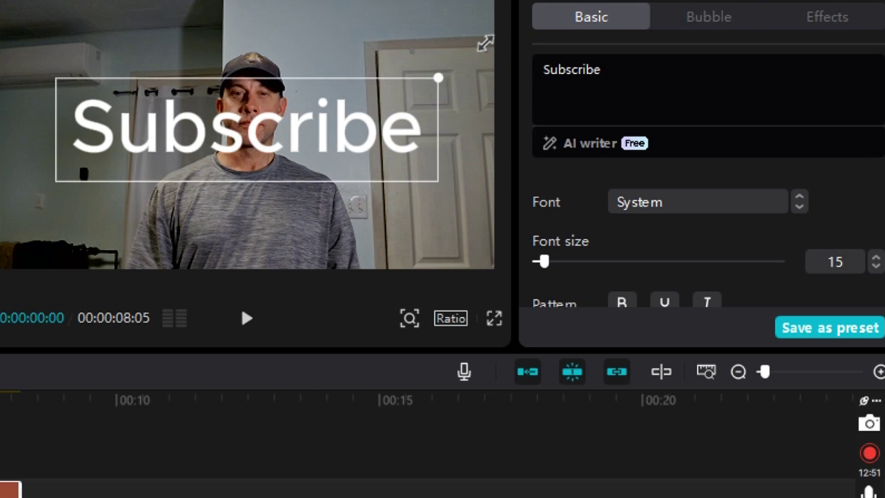
left_click(873, 232)
left_click(873, 232)
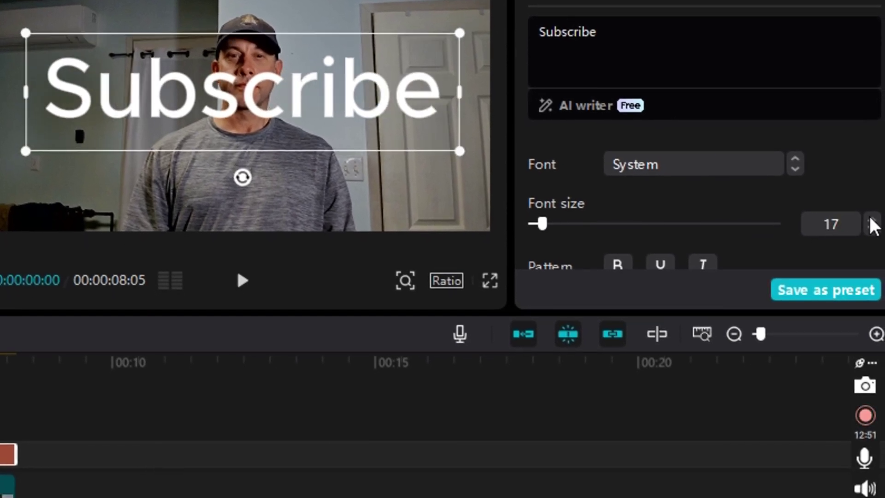
left_click(872, 232)
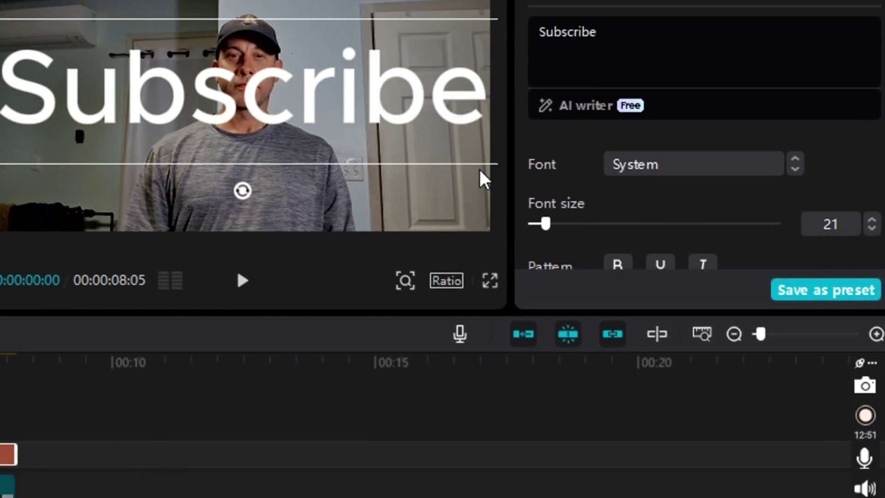
left_click(871, 229)
left_click(872, 229)
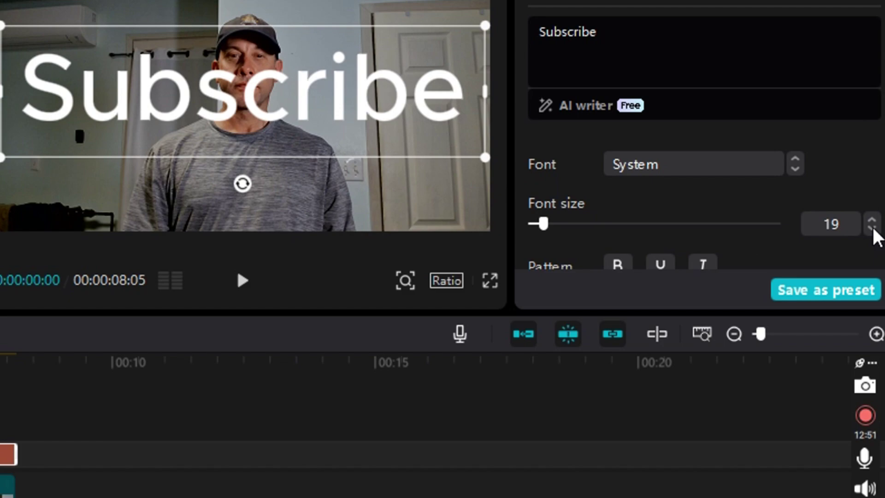
mouse_move(282, 111)
left_mouse_down()
mouse_move(269, 127)
mouse_move(270, 93)
left_mouse_up()
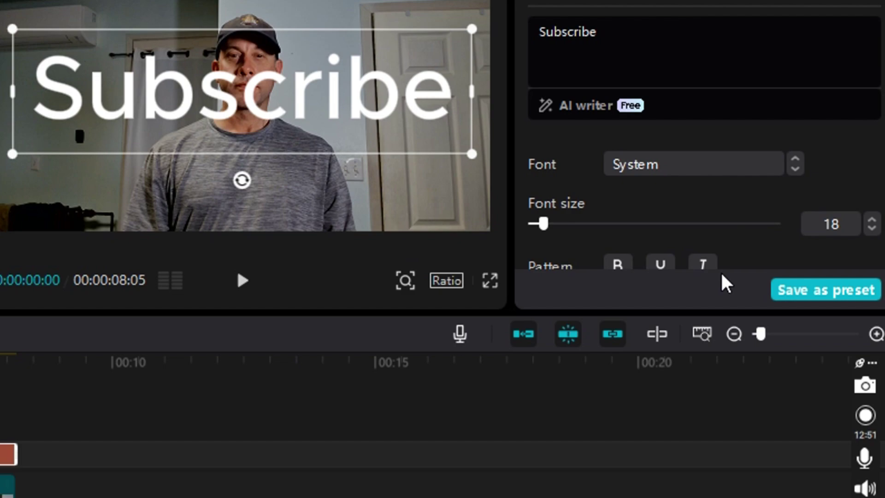
Apply the RitaSmith font to 'Subscribe' and enlarge the text box in the preview.
left_click(704, 173)
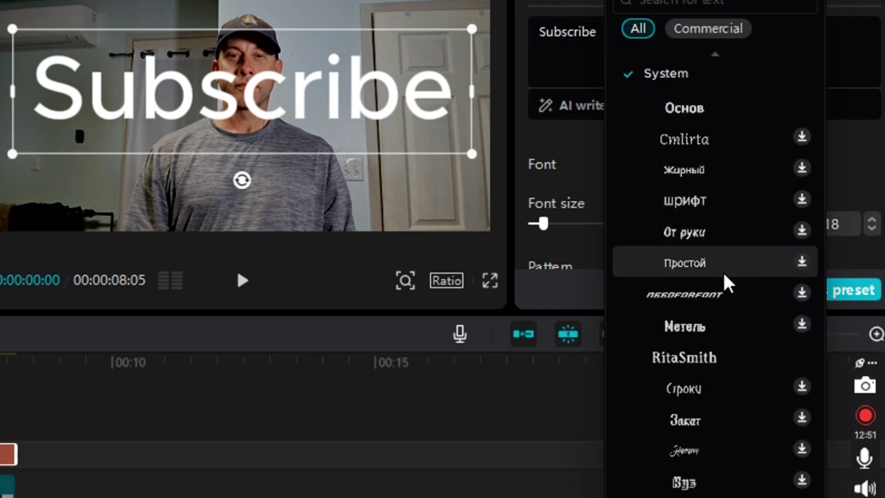
scroll(727, 283, "down", 3)
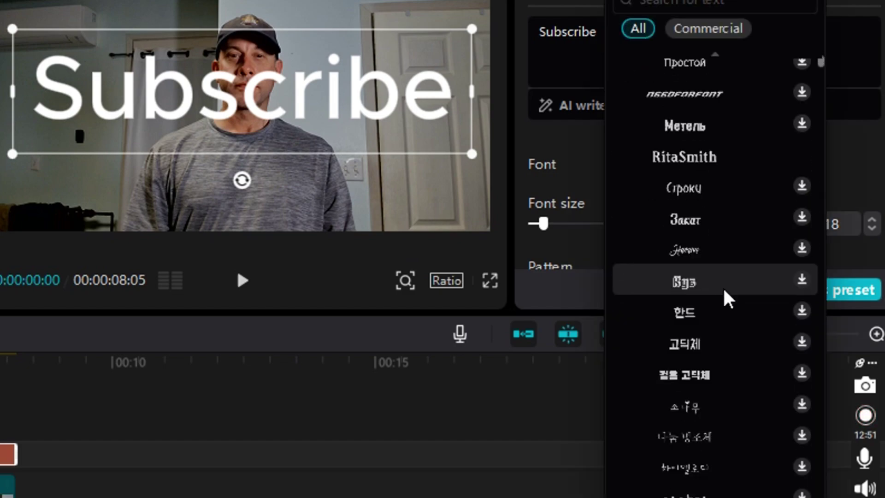
left_click(695, 160)
left_click_drag(423, 153, 470, 193)
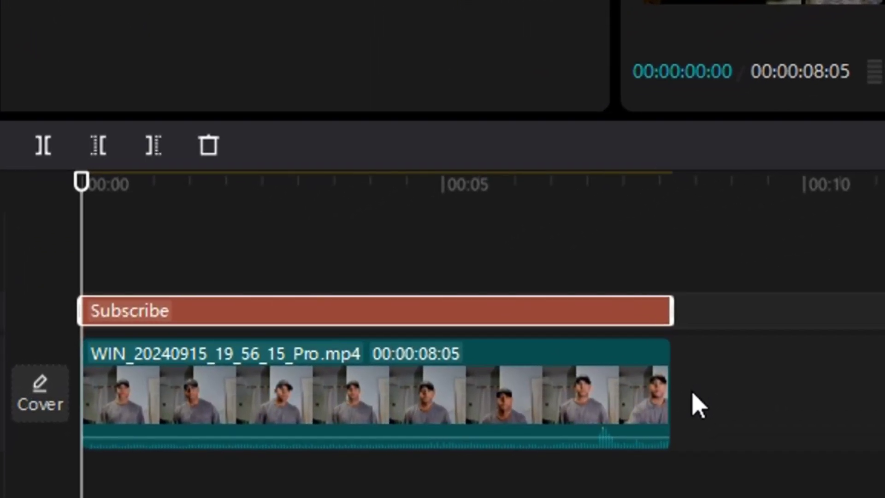
Select the Subscribe text and webcam clips together and create a compound clip from them.
left_click(723, 441)
left_click(750, 443)
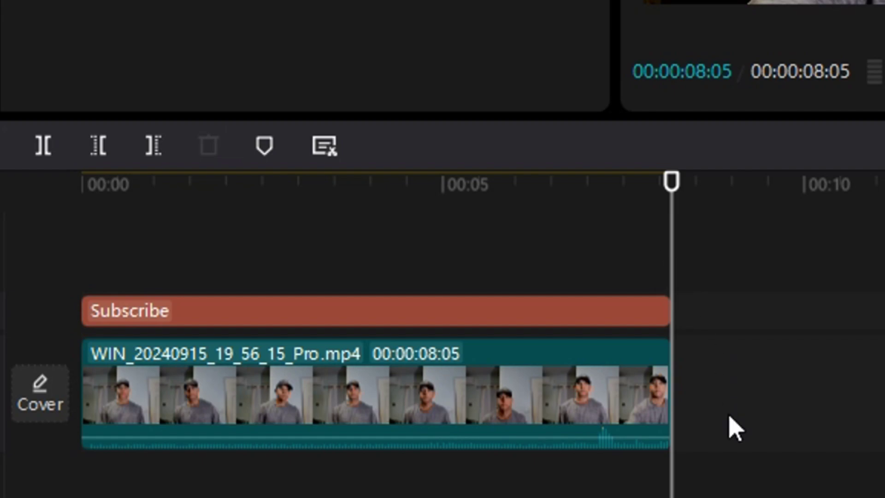
left_click_drag(721, 407, 520, 265)
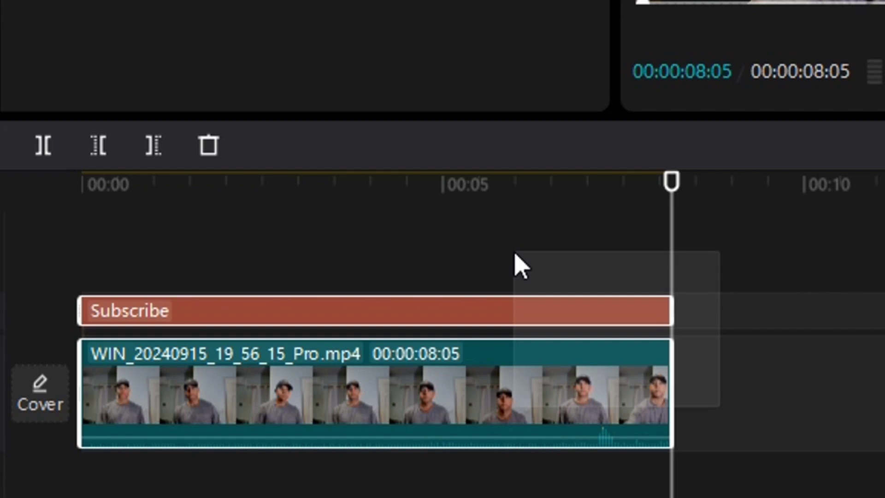
left_click_drag(520, 266, 520, 267)
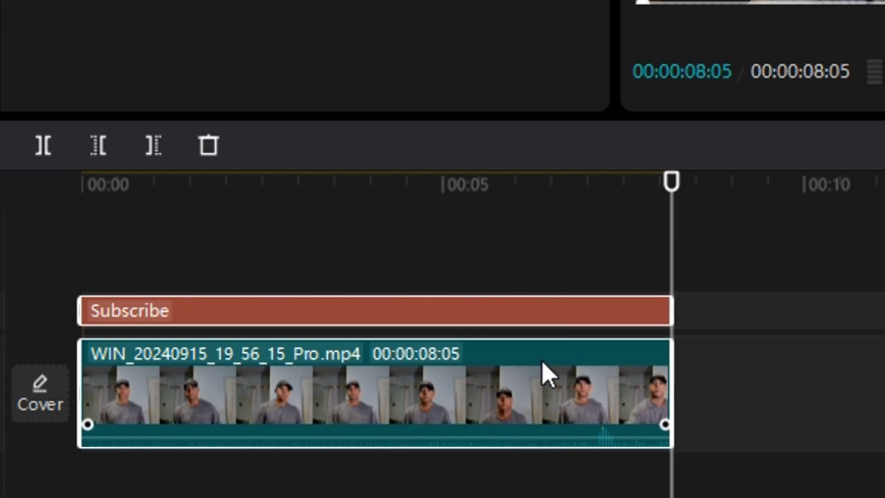
right_click(550, 375)
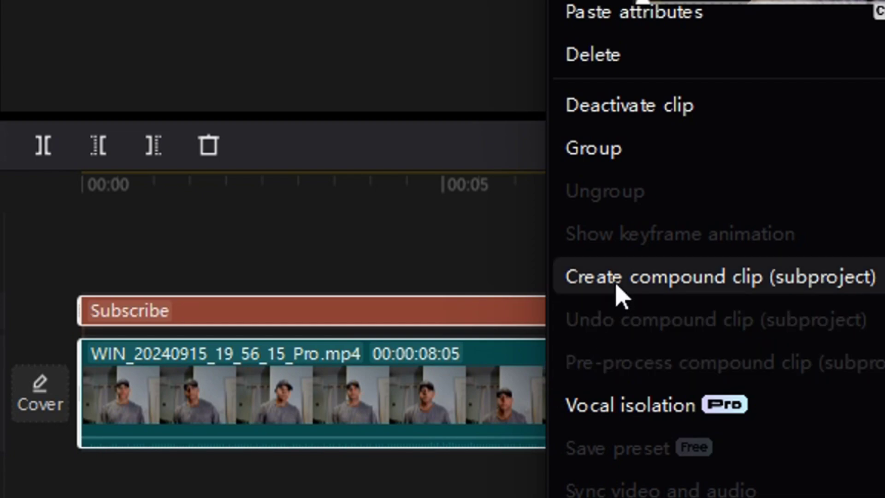
left_click(620, 295)
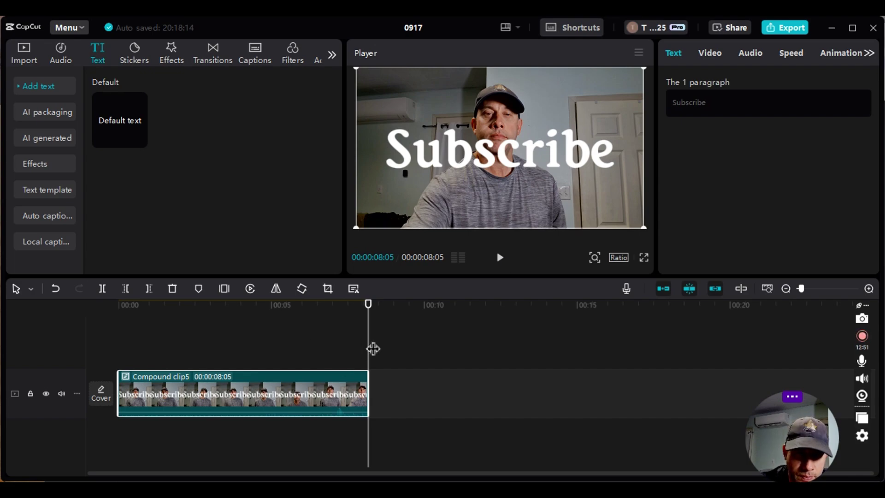
Place a second WIN_20240915_19_56_15_Pro.mp4 on a track above Compound clip5, starting at 00:00.
left_click_drag(174, 303, 111, 296)
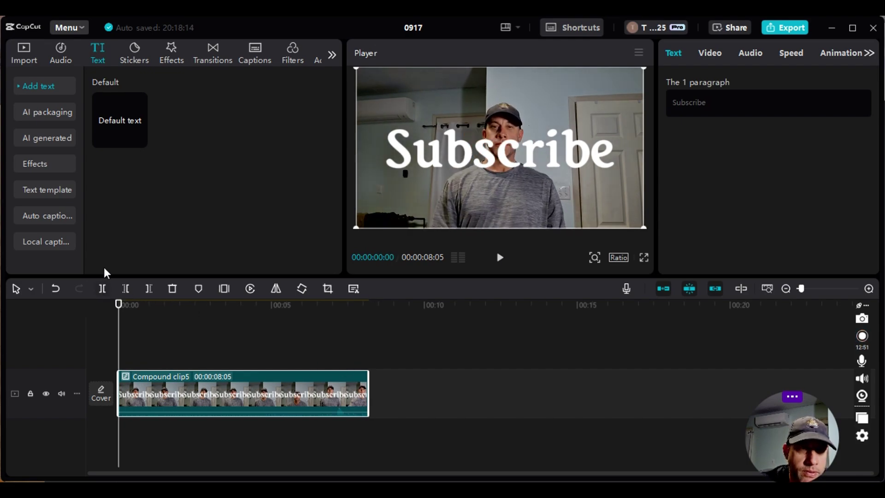
left_click(21, 53)
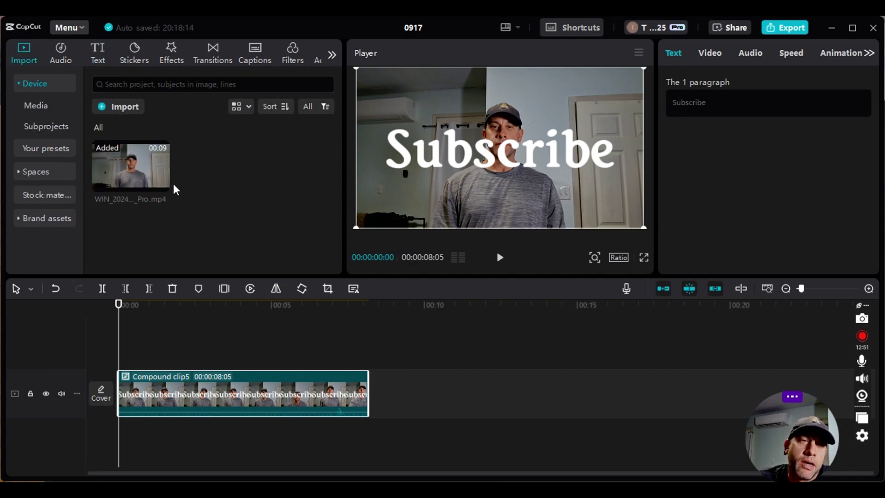
left_click(141, 160)
key("space")
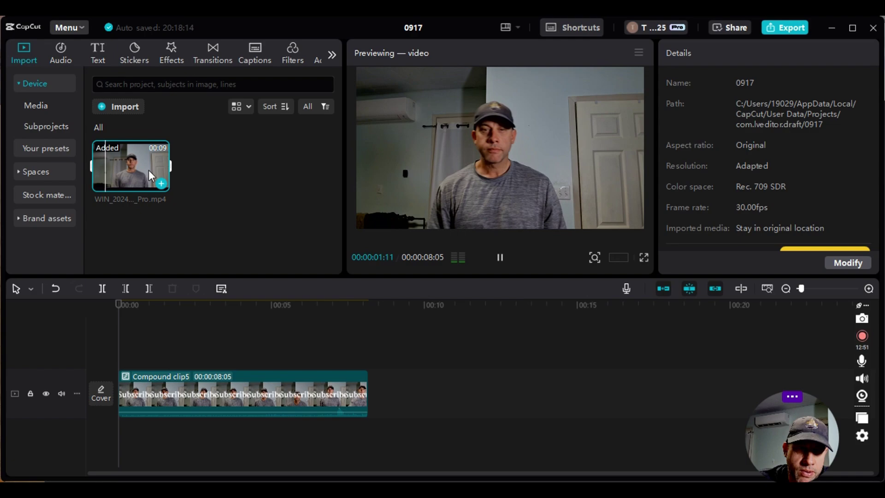
mouse_move(149, 170)
left_mouse_down()
mouse_move(167, 183)
mouse_move(163, 332)
left_mouse_up()
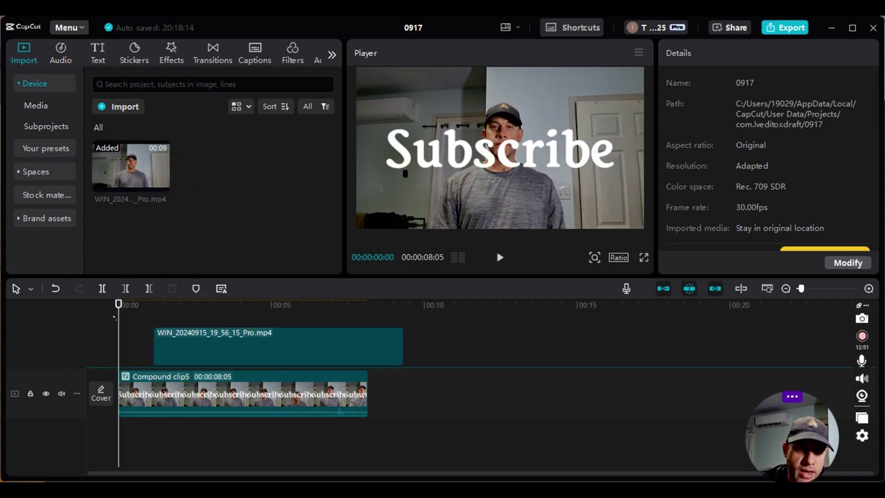
mouse_move(115, 316)
left_mouse_down()
mouse_move(93, 315)
mouse_move(122, 356)
left_mouse_up()
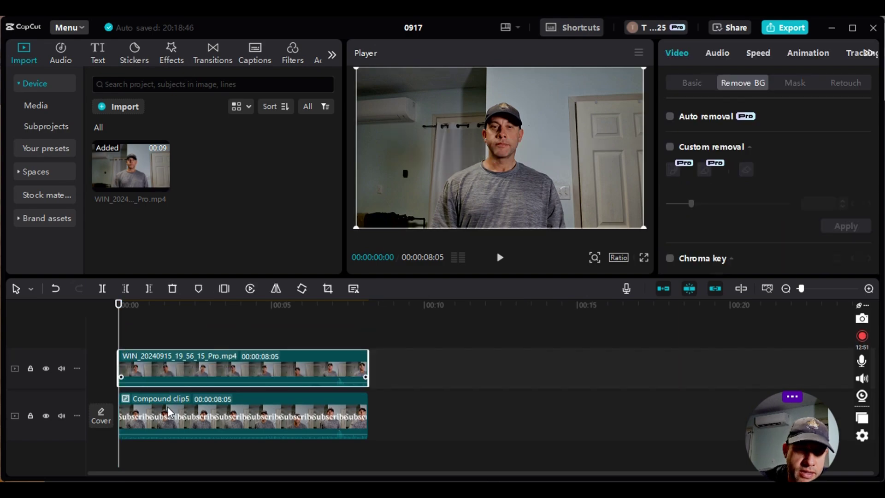
left_click(165, 423)
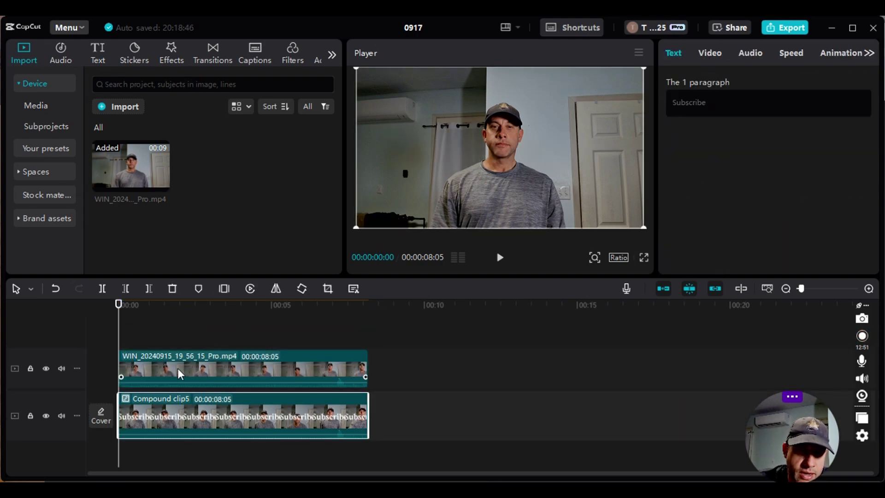
left_click(201, 366)
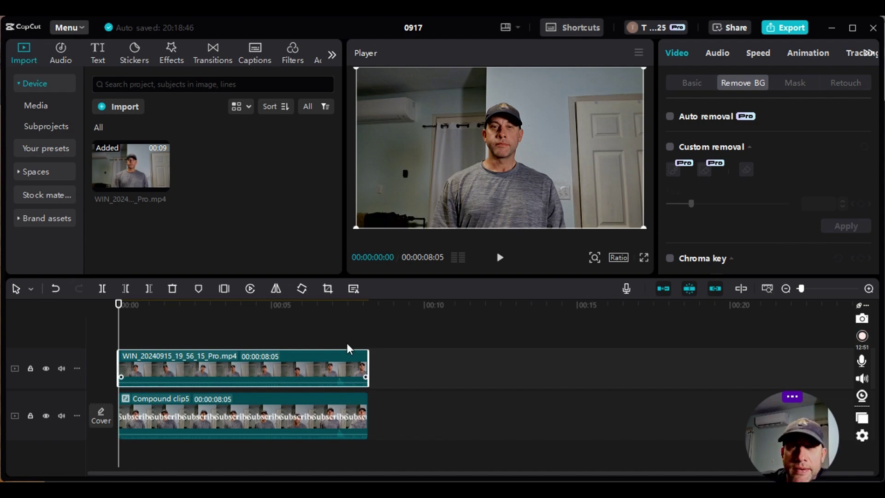
left_click(688, 85)
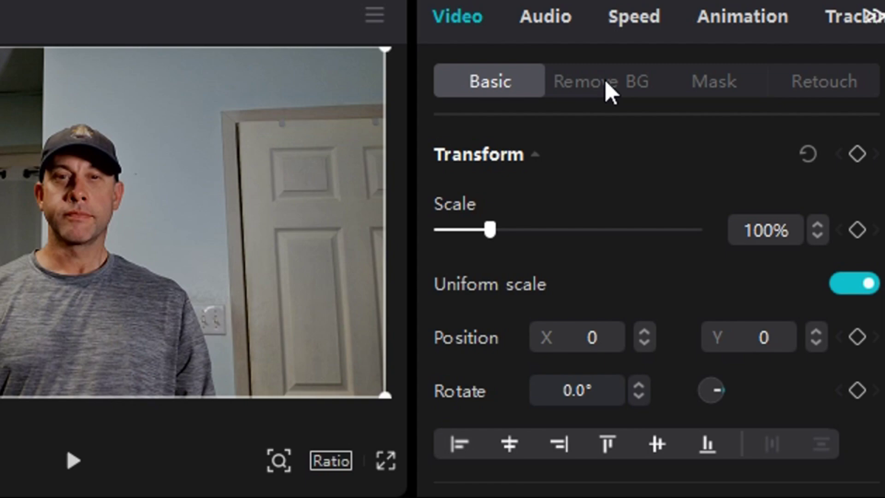
left_click(604, 80)
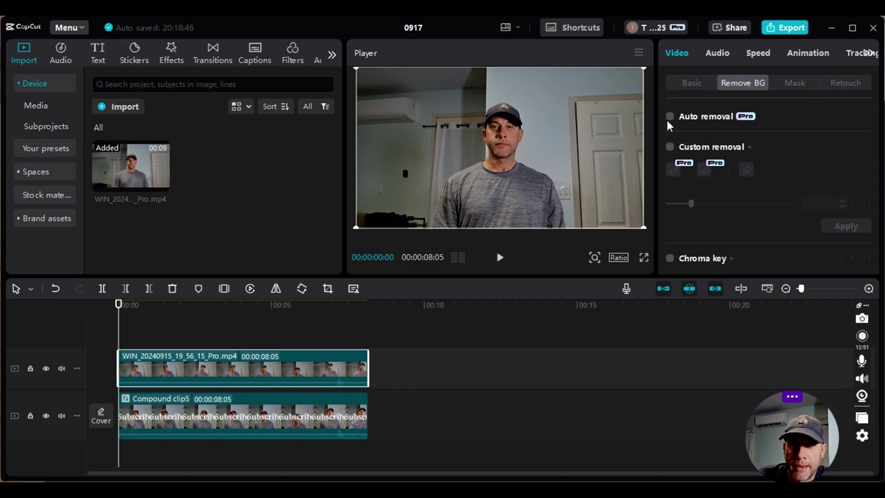
Apply Auto removal background cutout and zero volume to the top clip, then select Compound clip5.
left_click(670, 117)
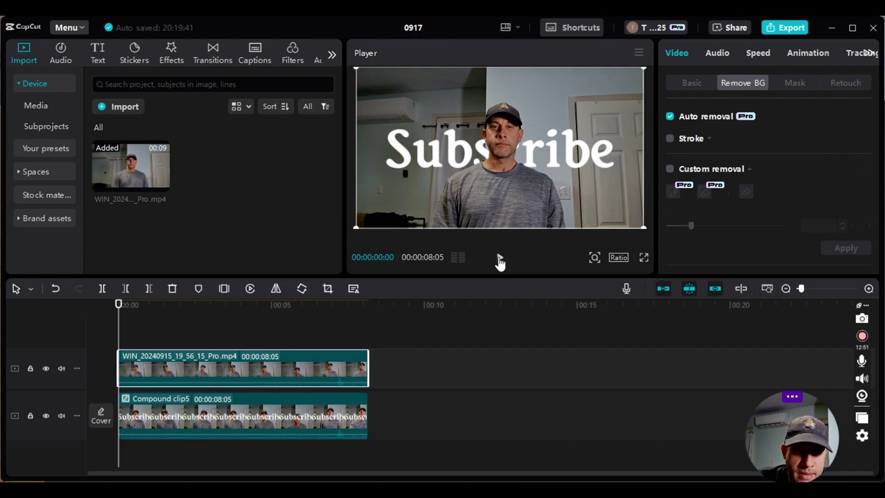
mouse_move(318, 382)
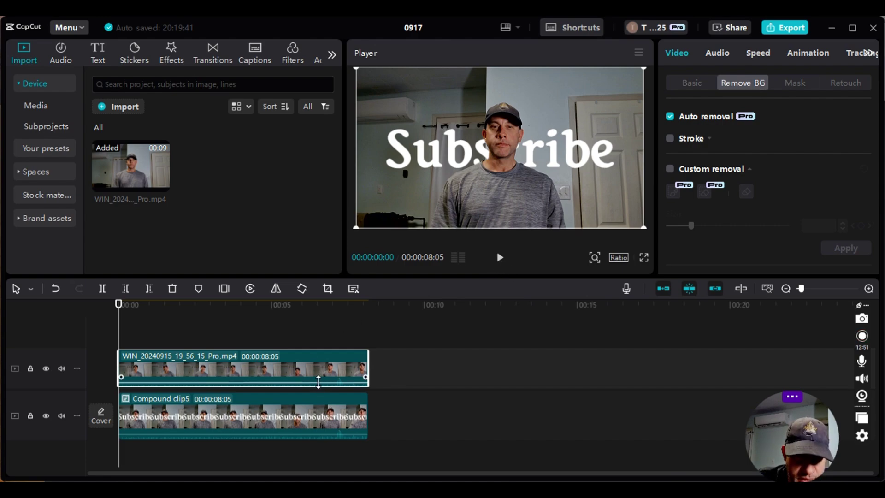
left_click_drag(318, 381, 319, 394)
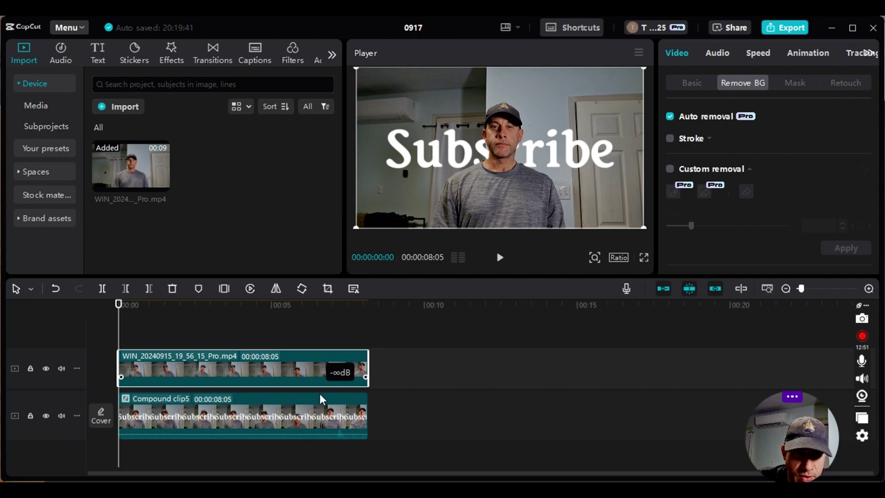
left_click(304, 426)
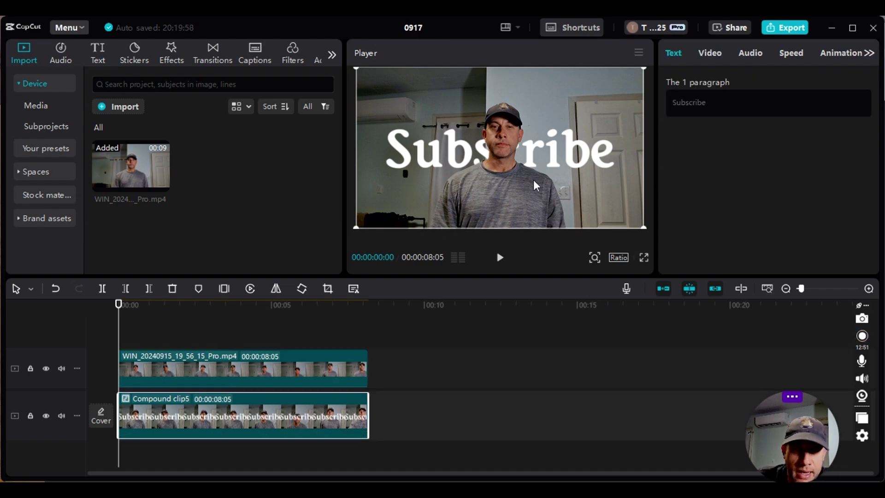